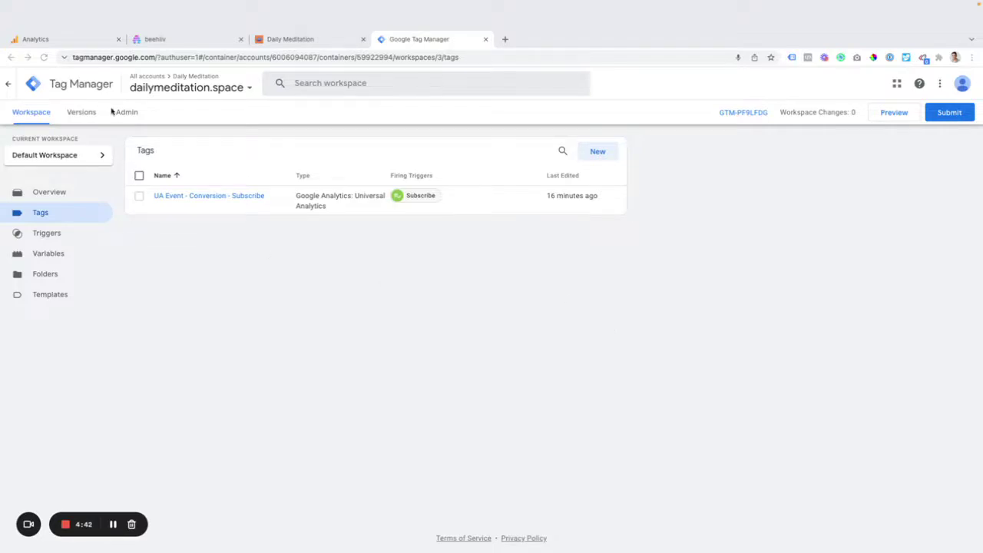
In Analytics, check Realtime Events for the subscribe event and Realtime Overview for the /upgrade user
click(72, 40)
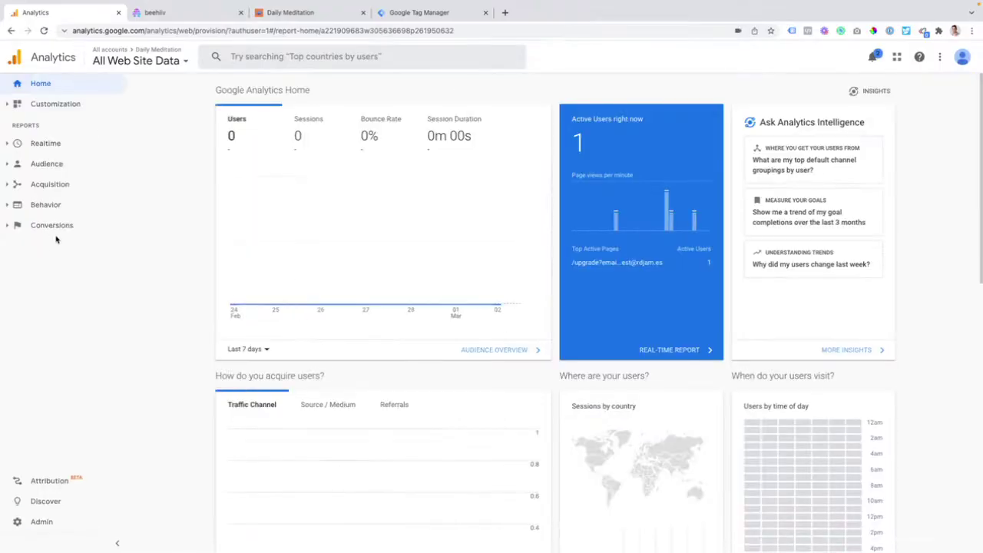
click(67, 153)
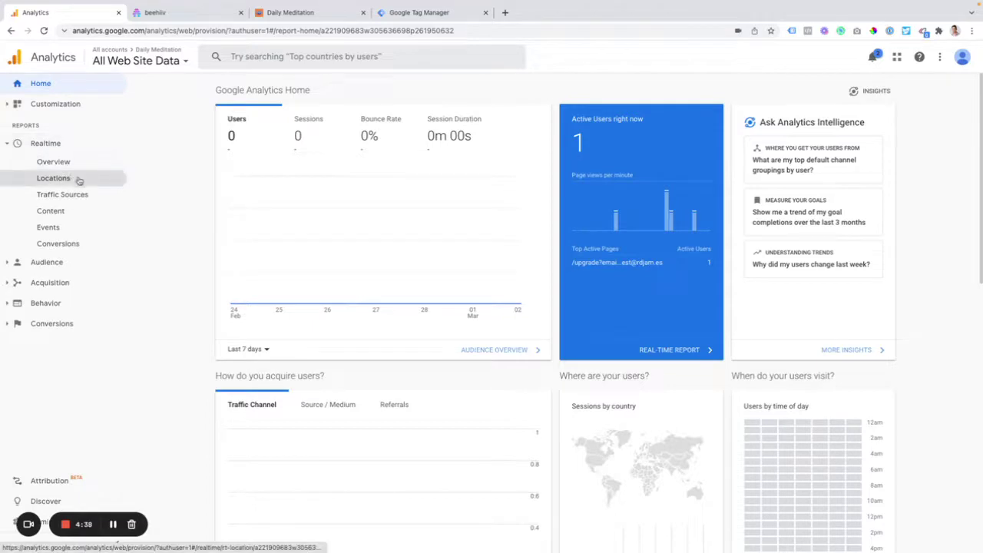
click(68, 228)
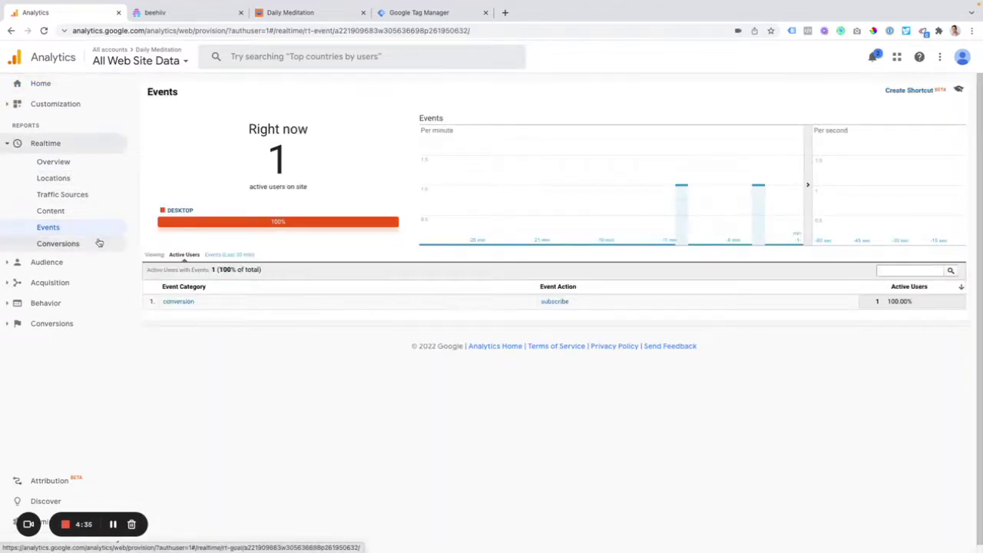
click(87, 166)
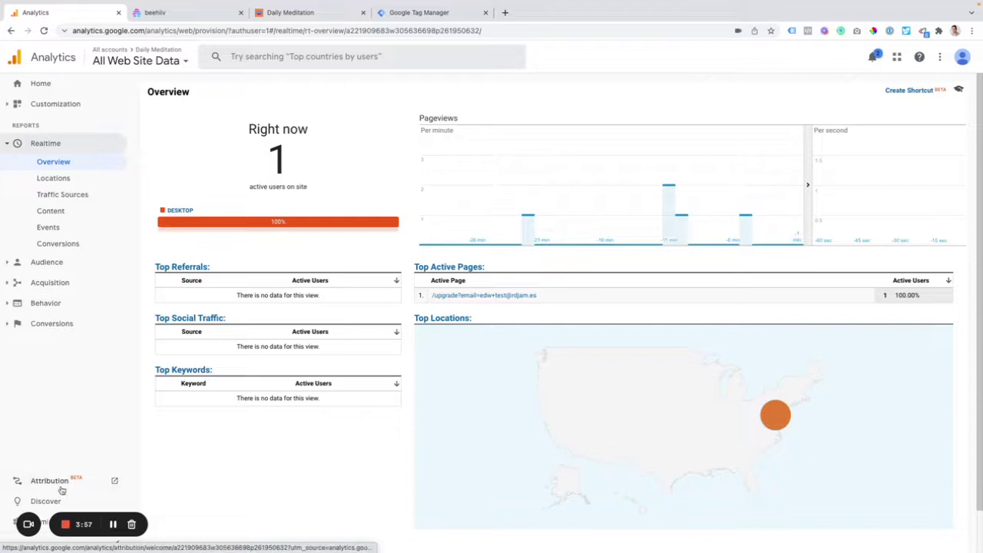
Add 'email' to the All Web Site Data view's excluded URL query parameters, confirming it in the upgrade URL, and save
click(5, 522)
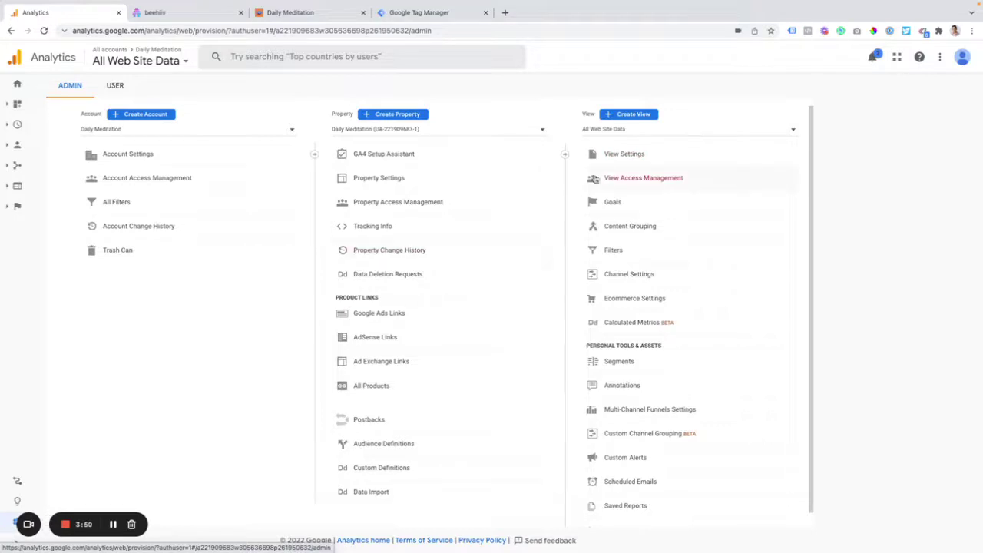
click(610, 158)
scroll(423, 279, down, 1)
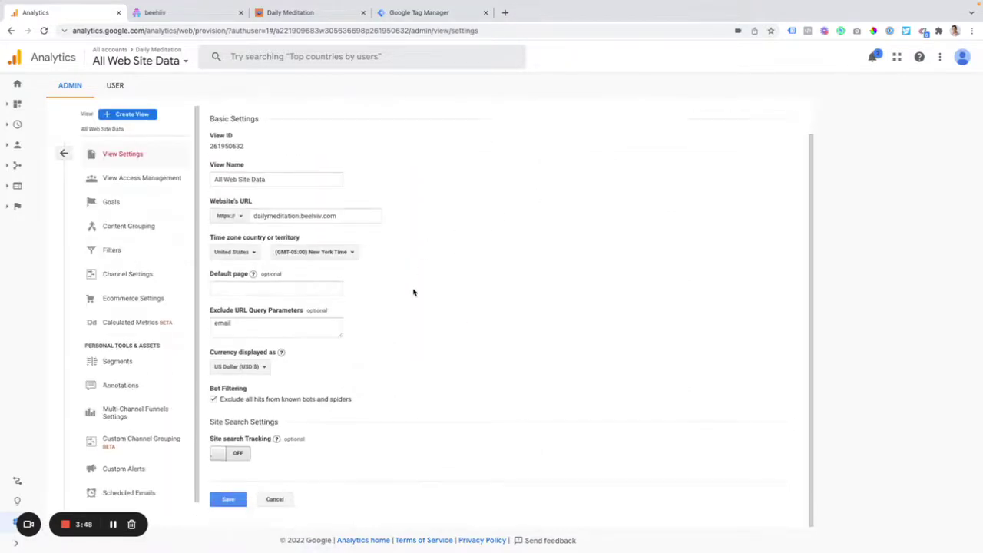
click(264, 318)
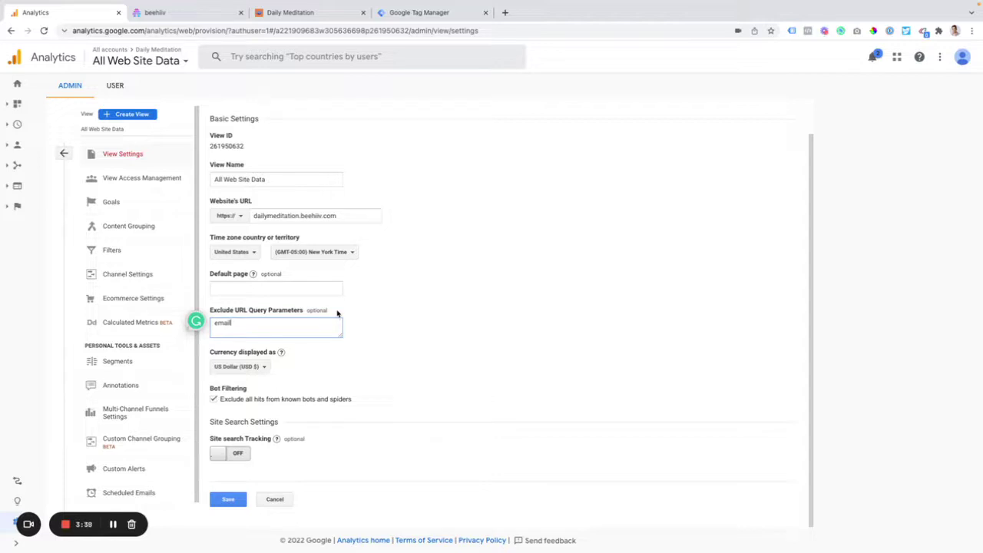
click(342, 15)
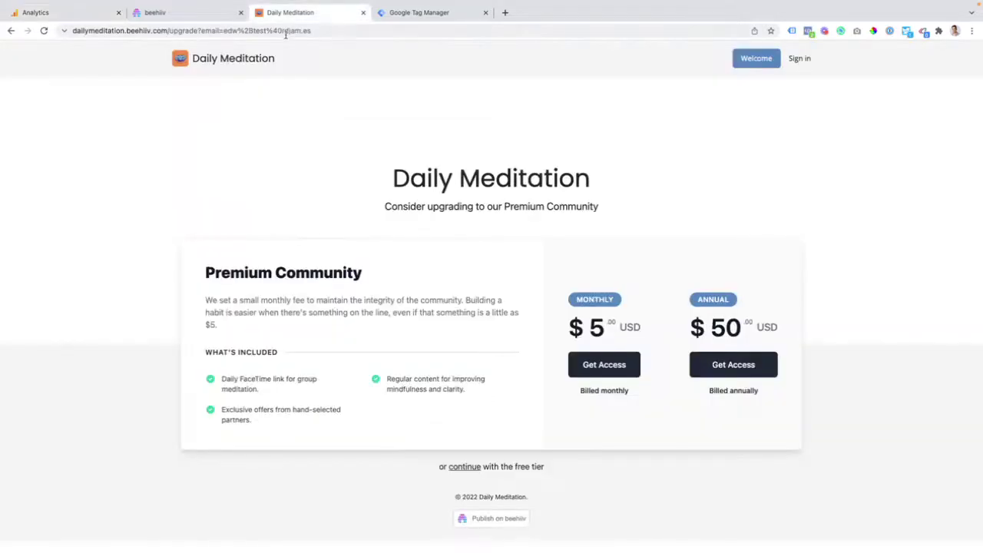
click(226, 29)
double_click(232, 30)
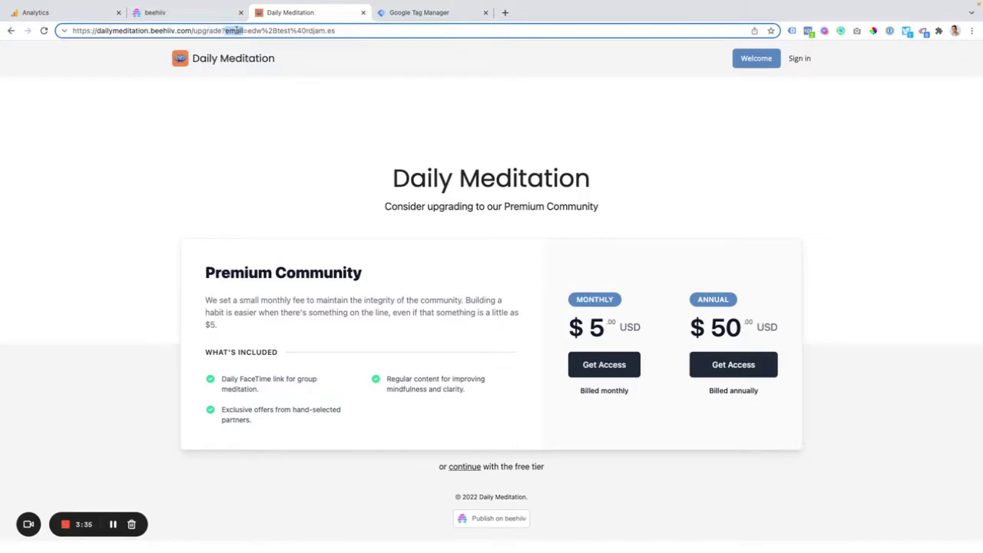
click(238, 31)
click(75, 12)
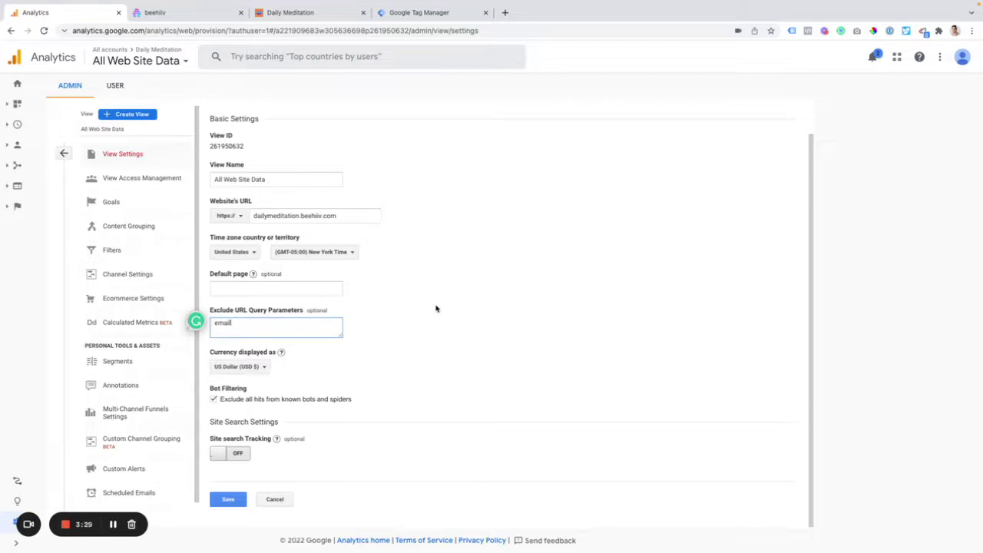
click(228, 501)
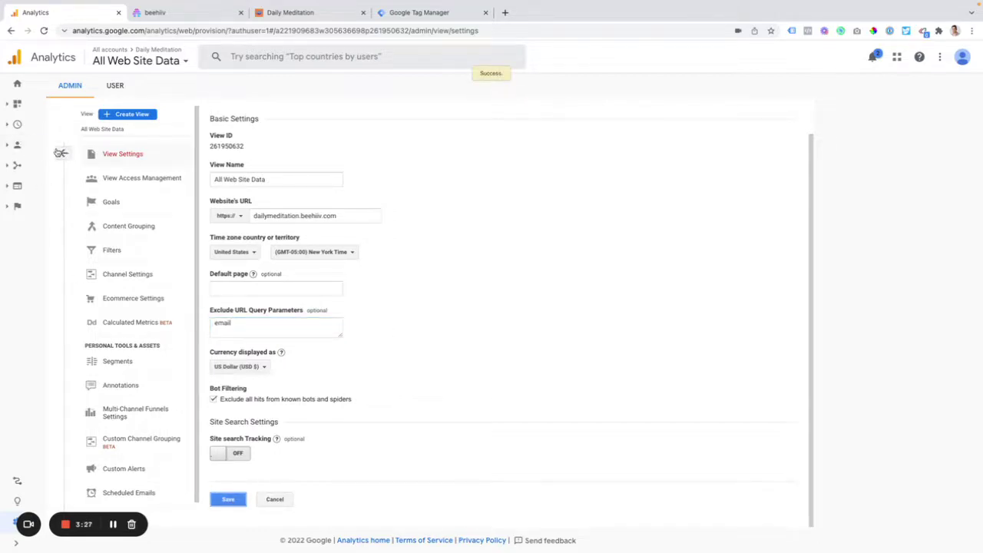
View the Goals overview, then open the Behavior > Events > Top Events report
click(66, 154)
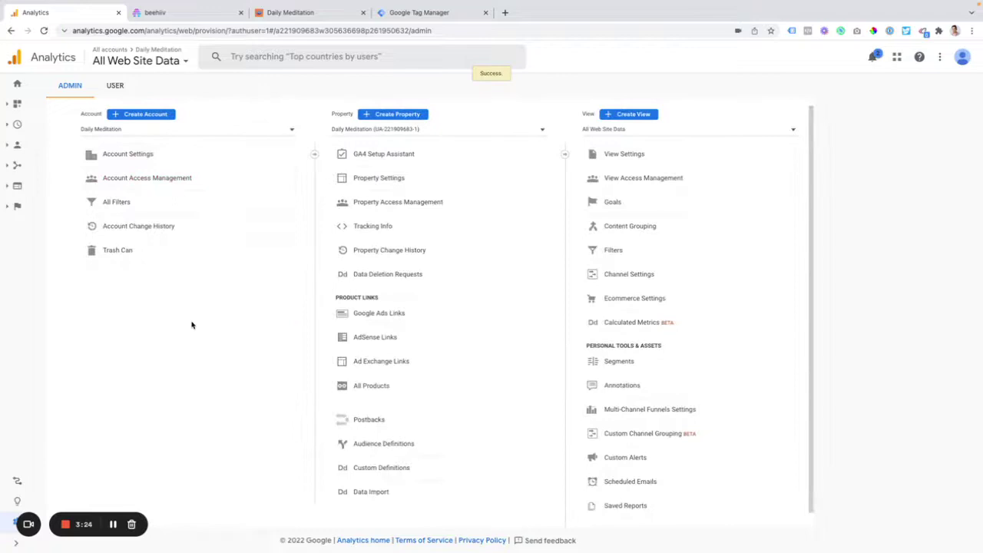
click(17, 207)
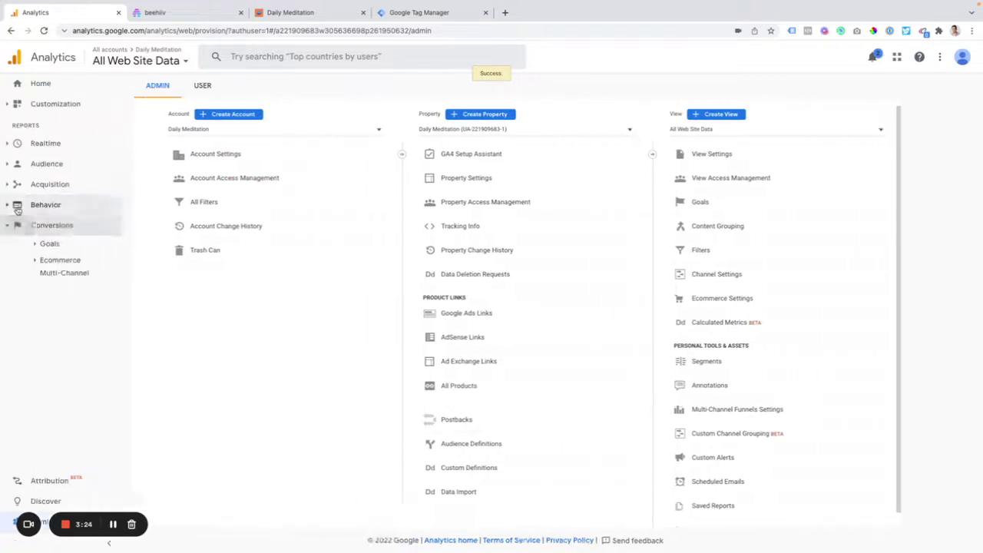
click(60, 246)
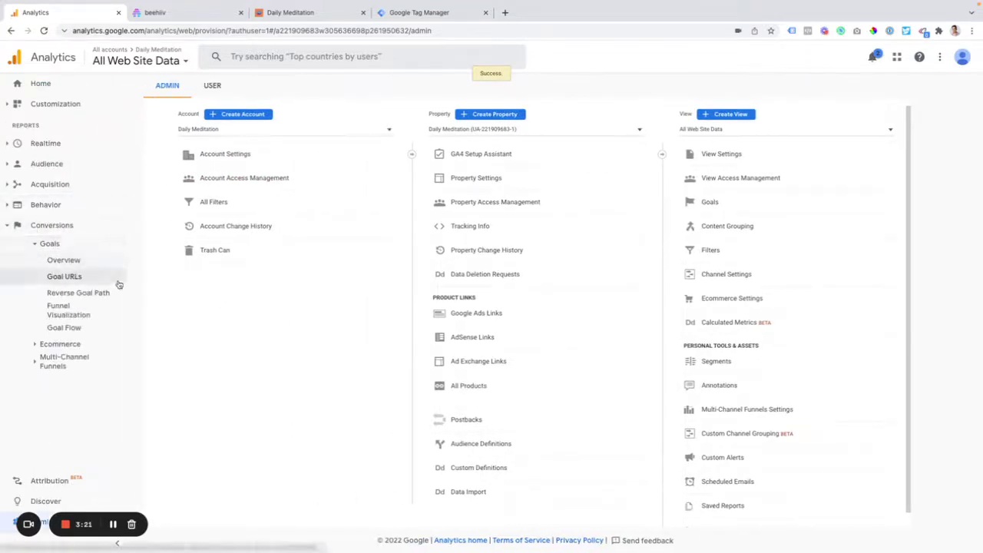
click(95, 265)
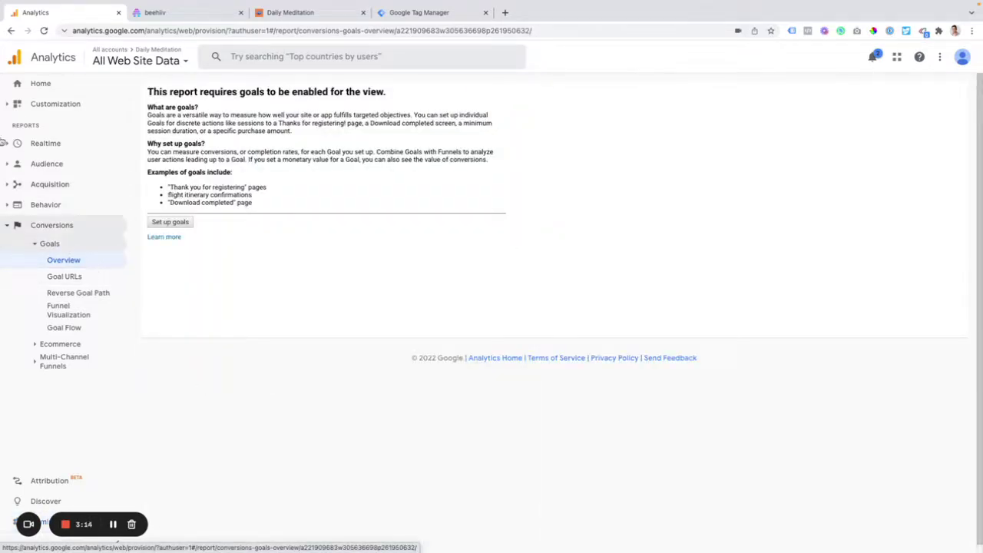
click(17, 205)
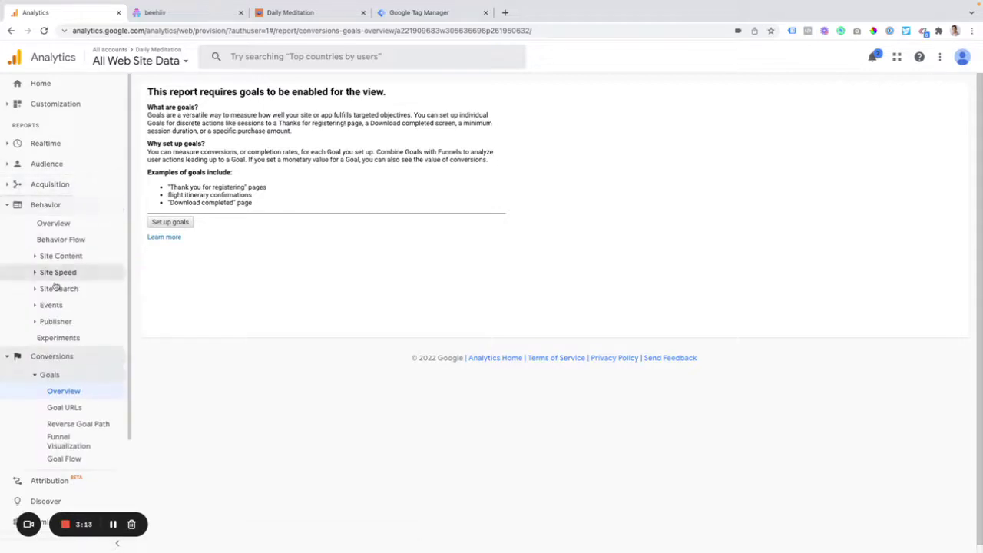
click(57, 306)
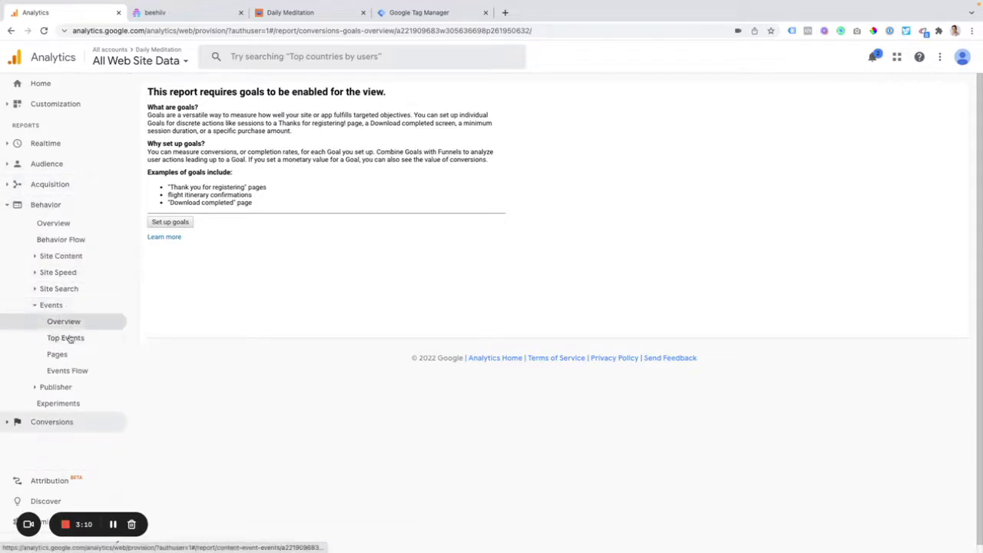
click(68, 338)
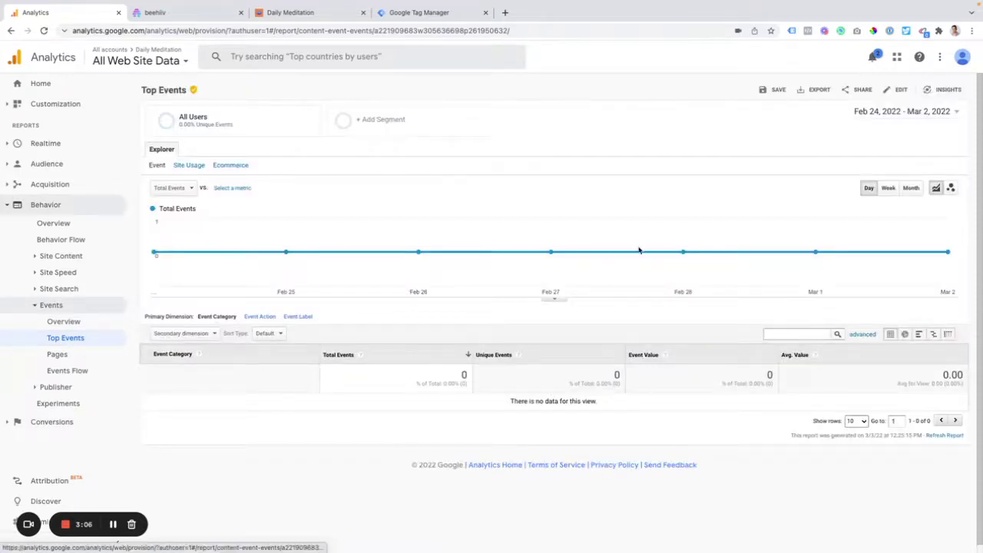
Limit the Top Events report to the single day Mar 3, 2022
click(869, 111)
click(804, 143)
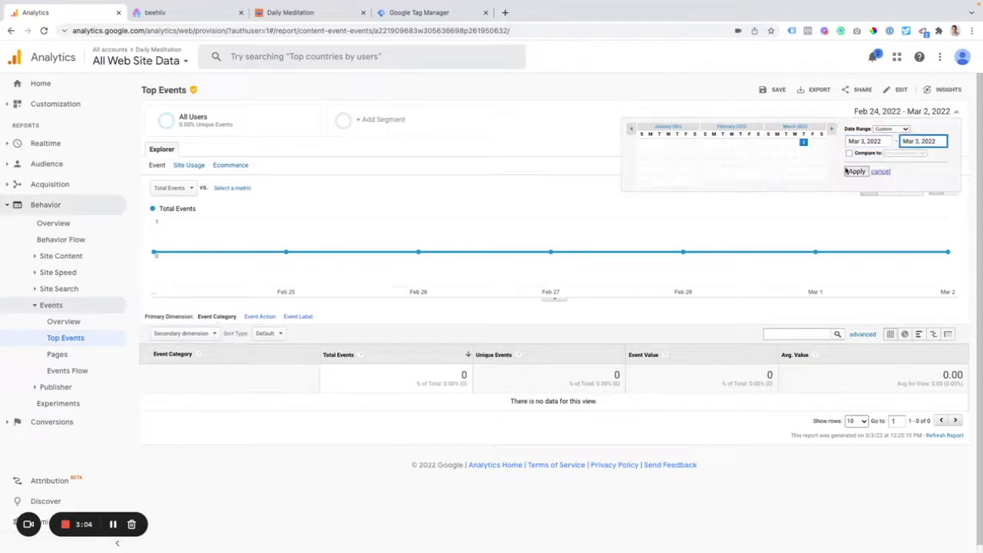
click(856, 171)
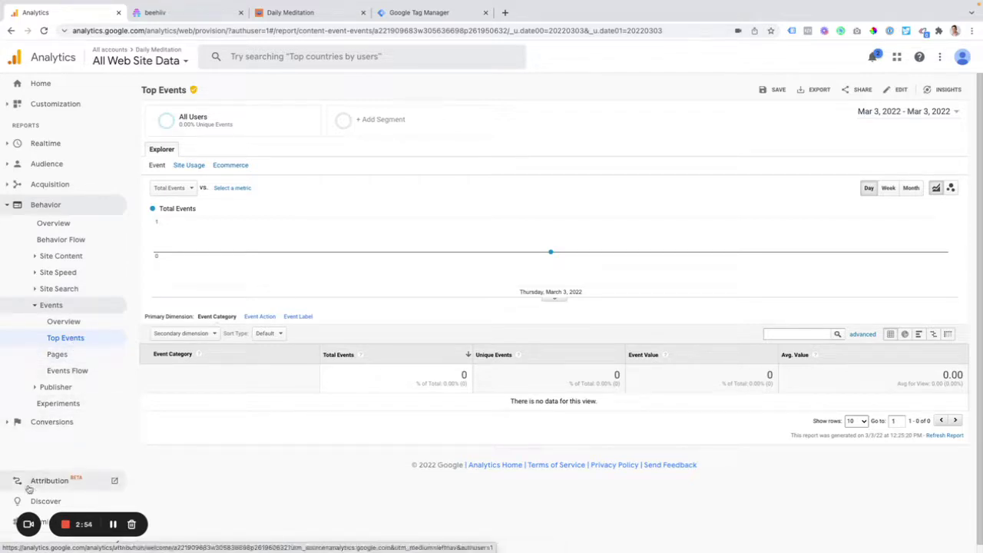
Start a new custom goal from the view's Goals list in Admin
click(8, 520)
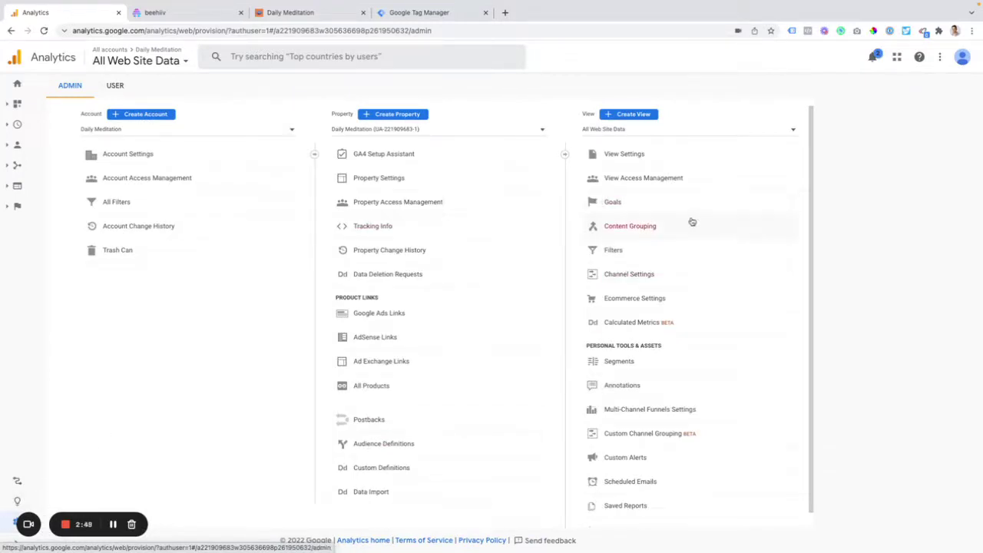
click(653, 205)
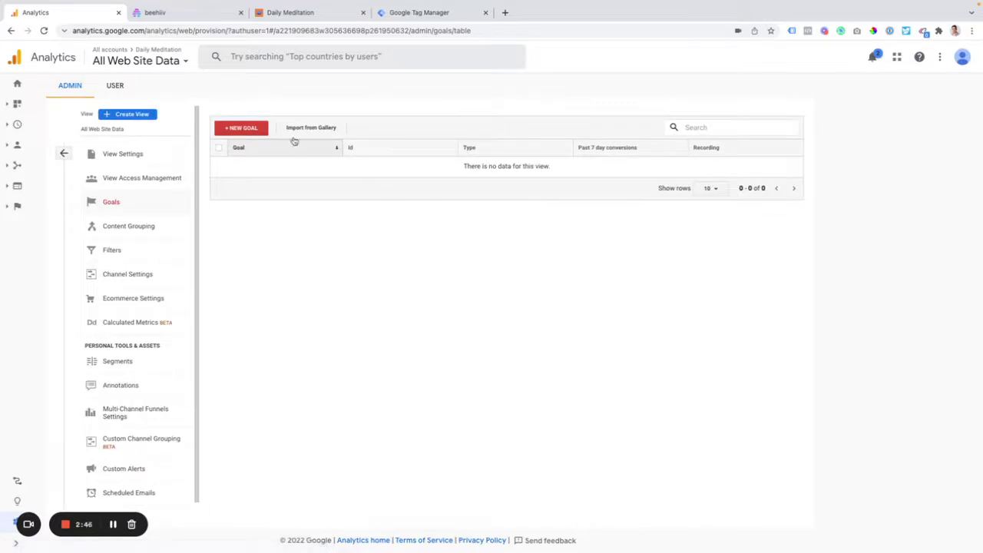
click(262, 130)
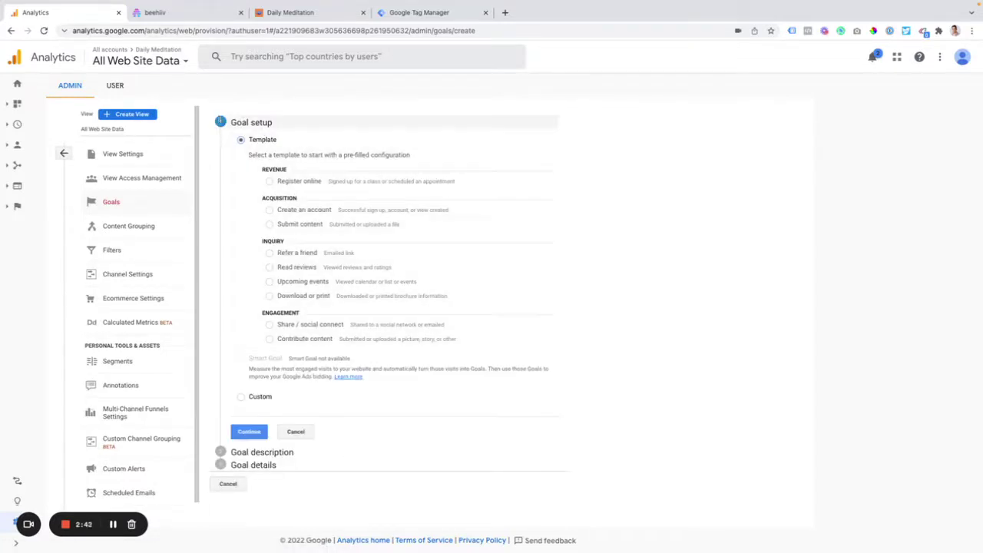
click(240, 397)
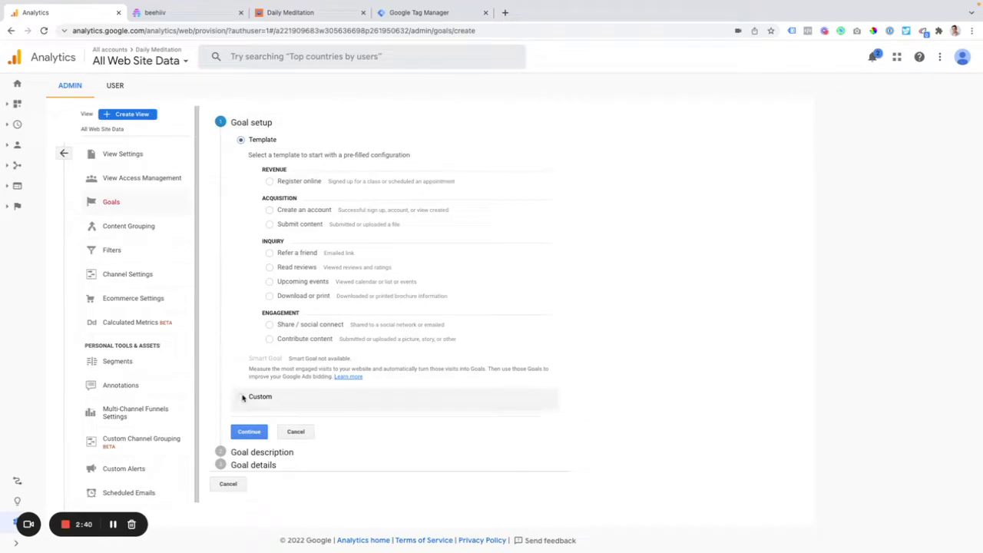
click(249, 431)
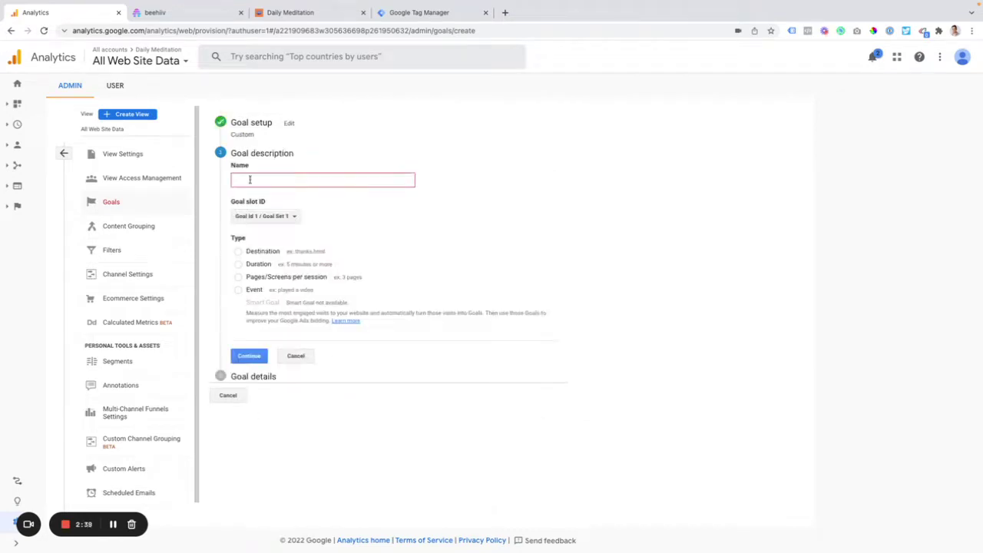
Name the goal 'User Subscription', make it an Event goal, and reach its event conditions
text(User Subscription)
click(239, 290)
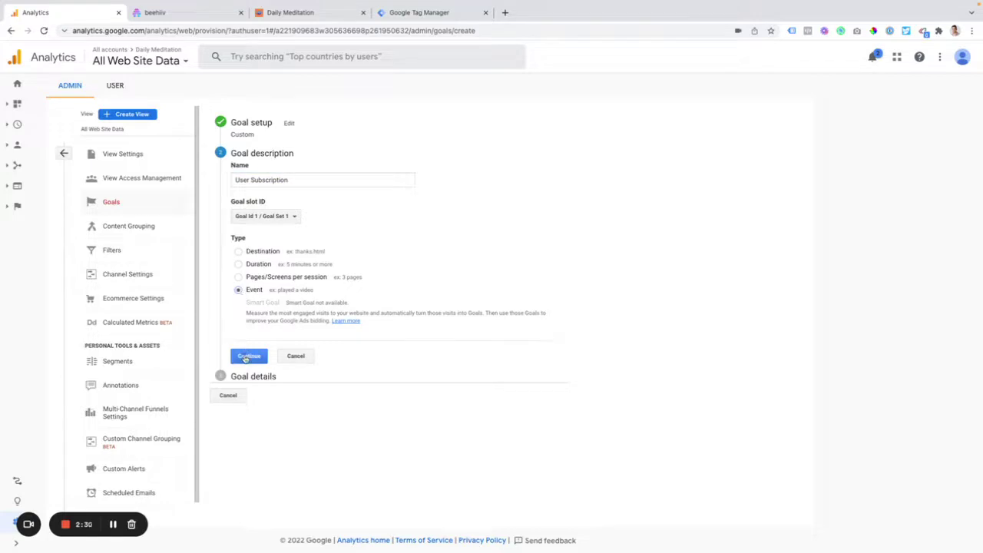
click(249, 356)
click(329, 243)
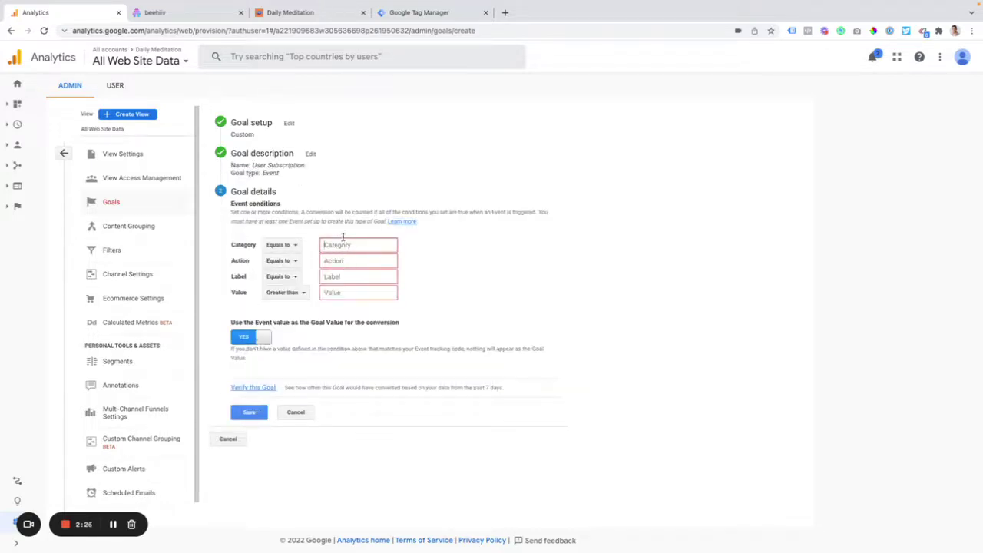
click(400, 14)
click(338, 175)
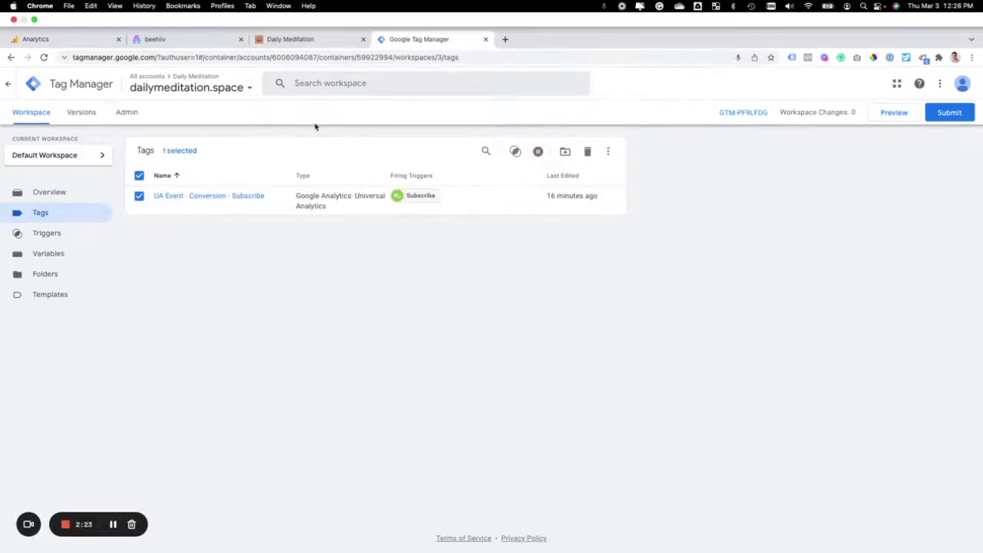
click(228, 168)
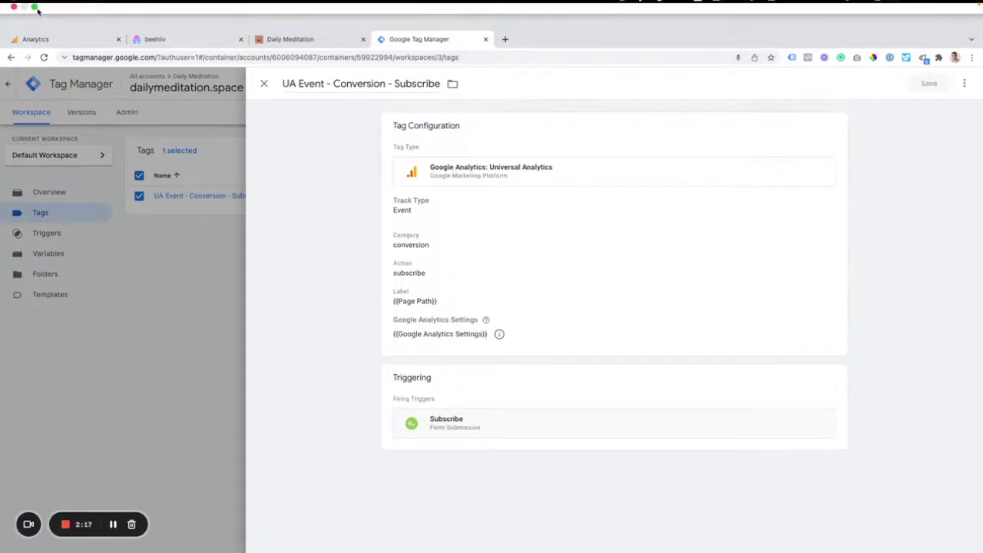
click(33, 38)
Set the goal's event Category to 'conversion' and Action to 'subscribe', then save it
click(359, 245)
text(co)
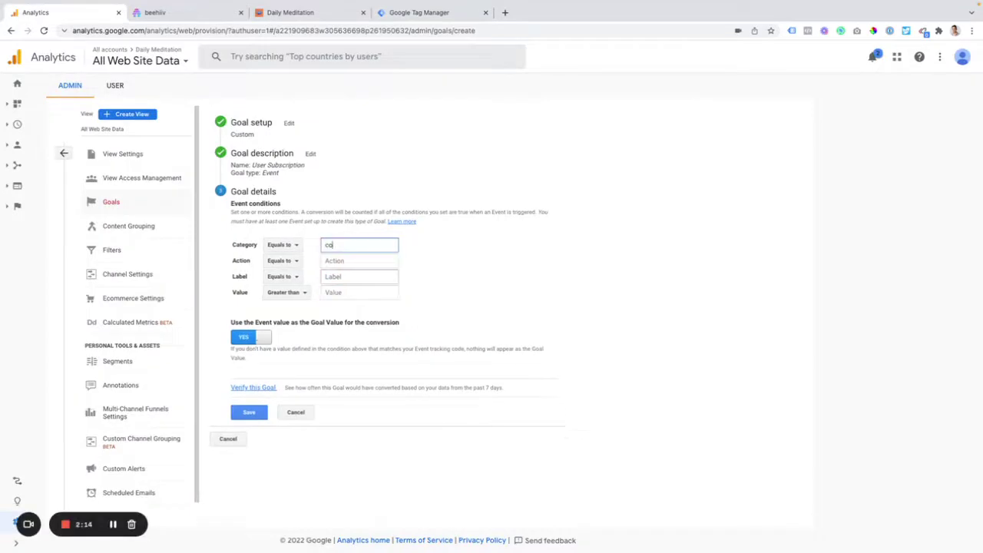
text(nversion)
key(Tab)
key(Tab)
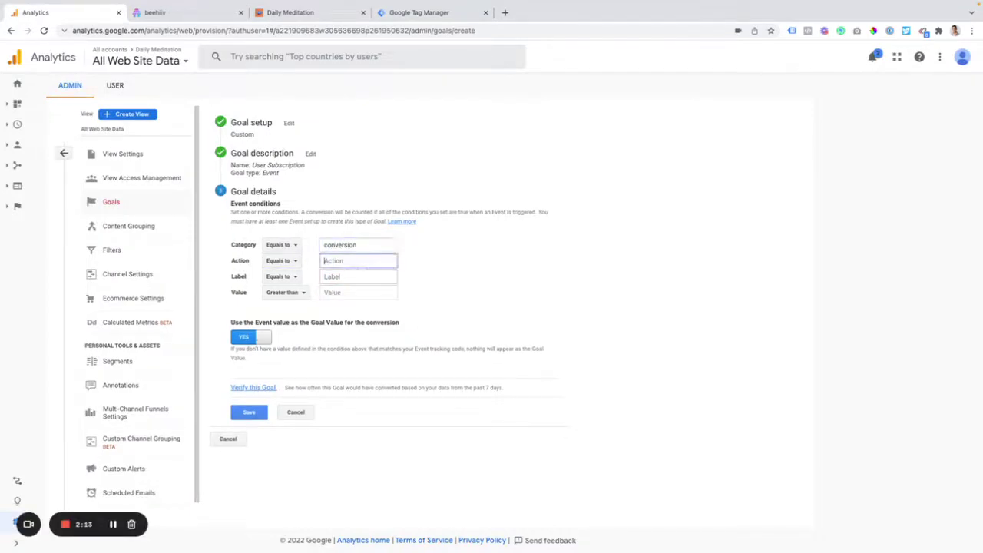
text(subscribe)
click(481, 279)
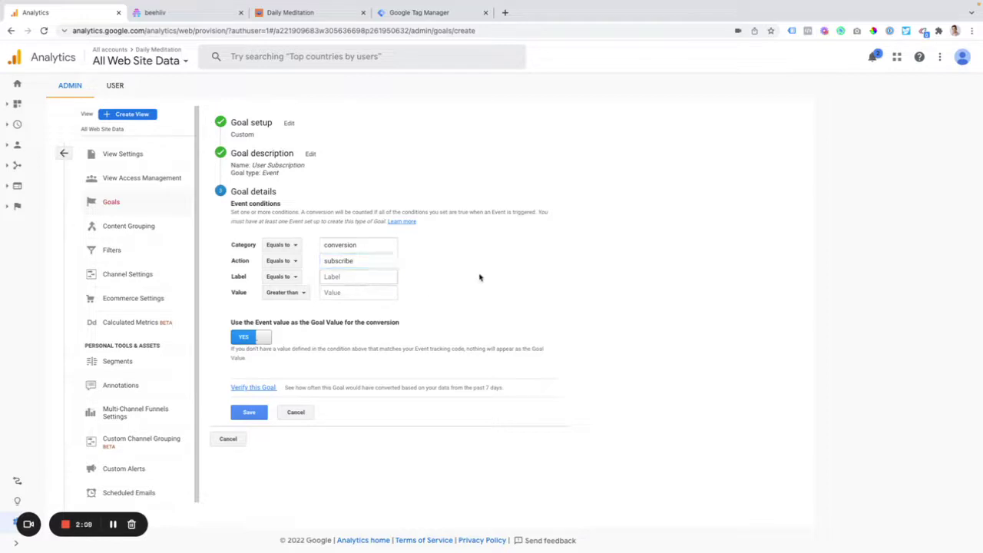
click(258, 414)
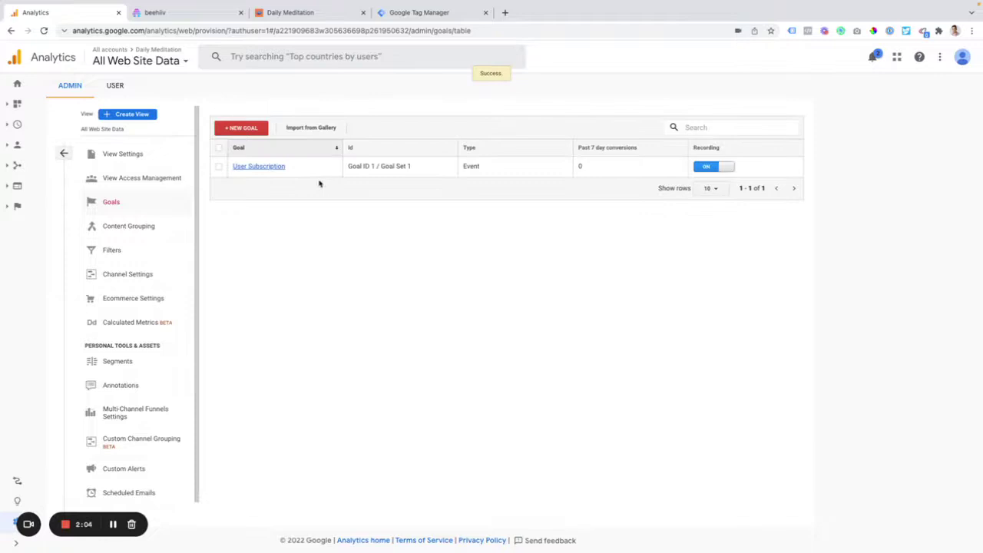
Open Conversions > Goals > Overview and break User Subscription completions down by Source / Medium
click(10, 205)
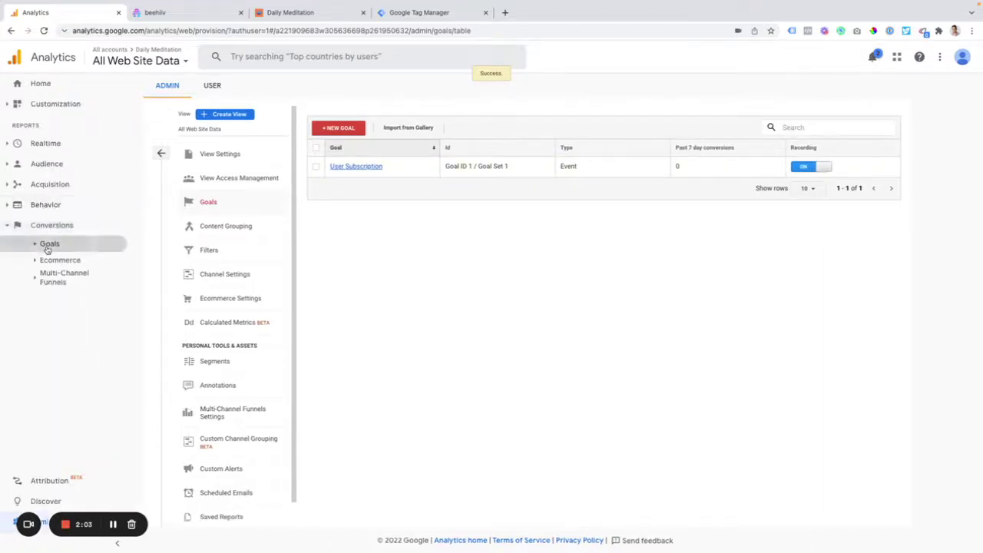
click(49, 244)
click(57, 260)
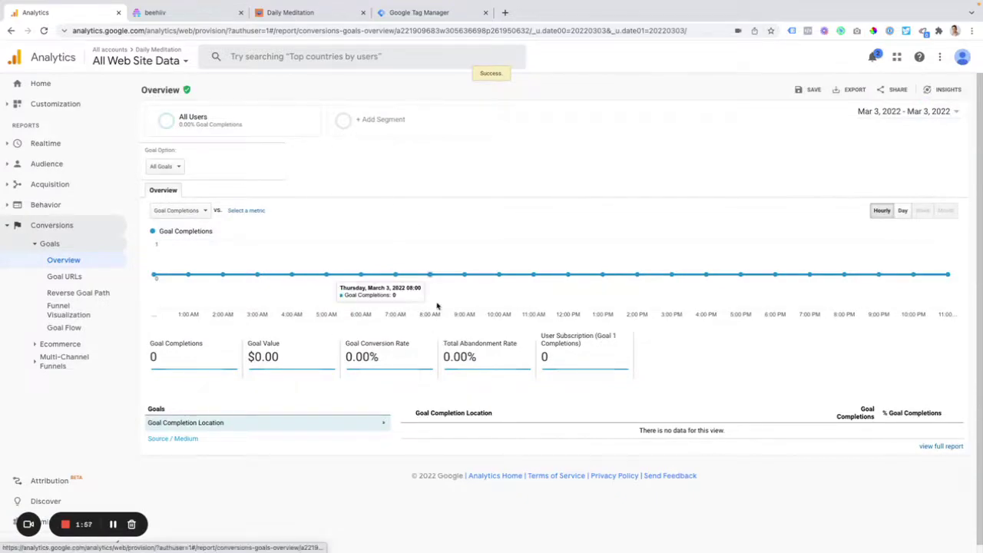
click(175, 444)
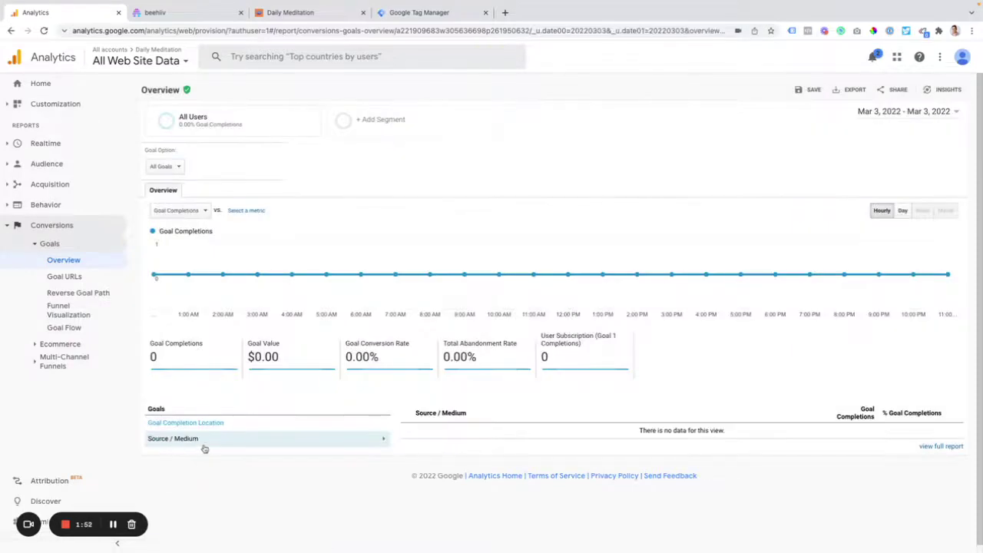